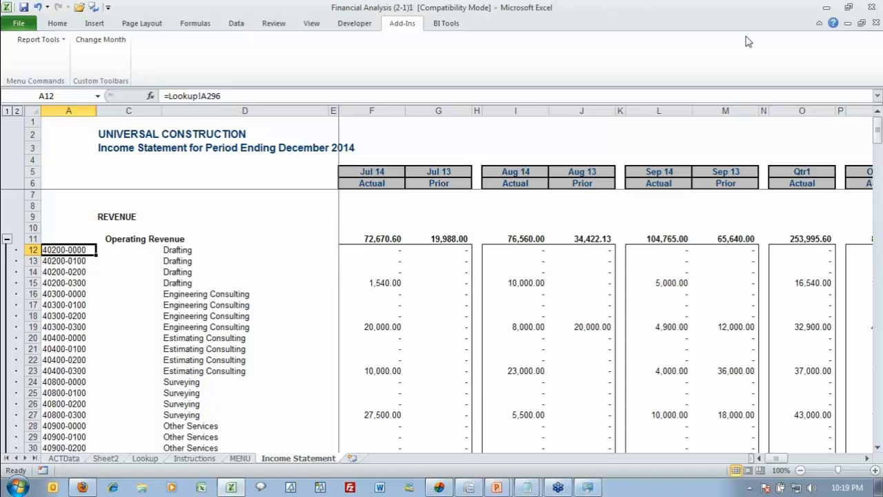
# Select the July 2014 actual amount in cell F123, in the second Wages & Salaries row of Payroll Expense
pyautogui.scroll(-5, 349, 302)
pyautogui.scroll(-20, 349, 302)
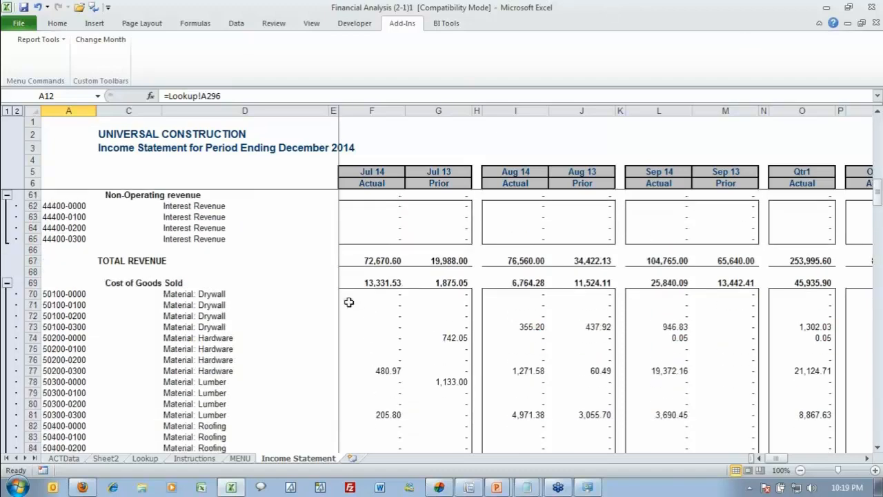
pyautogui.scroll(-7, 256, 296)
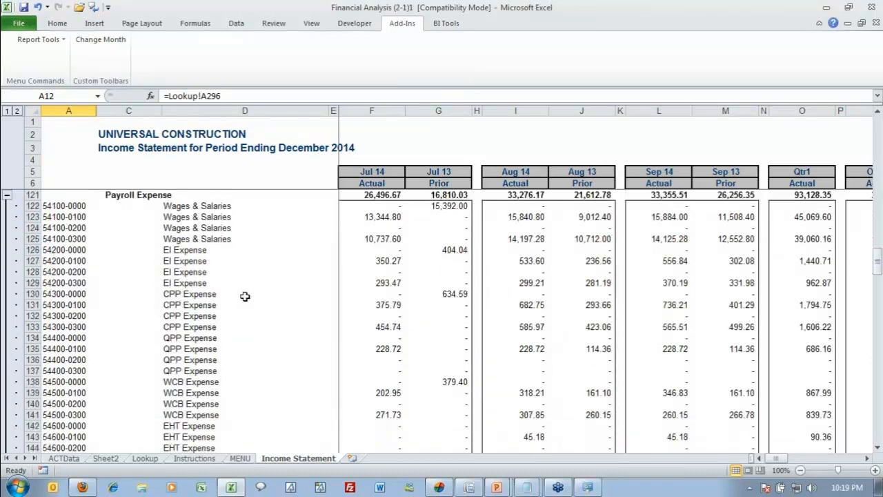
pyautogui.scroll(1, 245, 295)
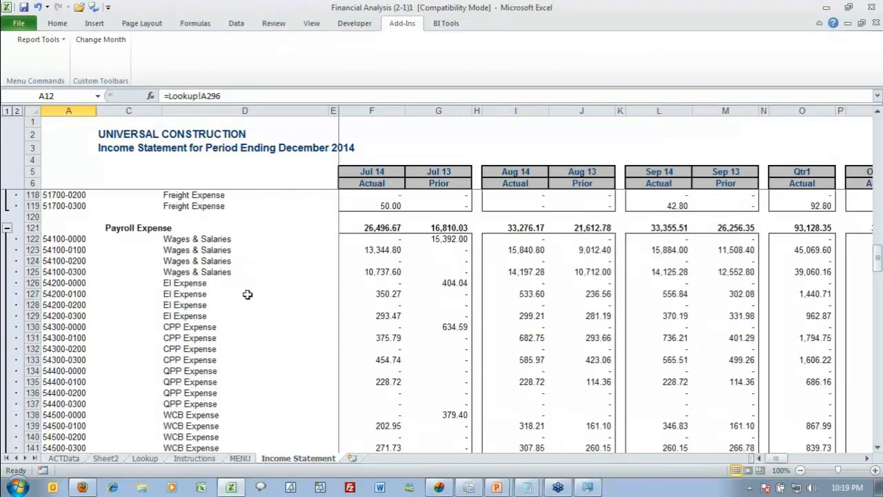
pyautogui.click(362, 251)
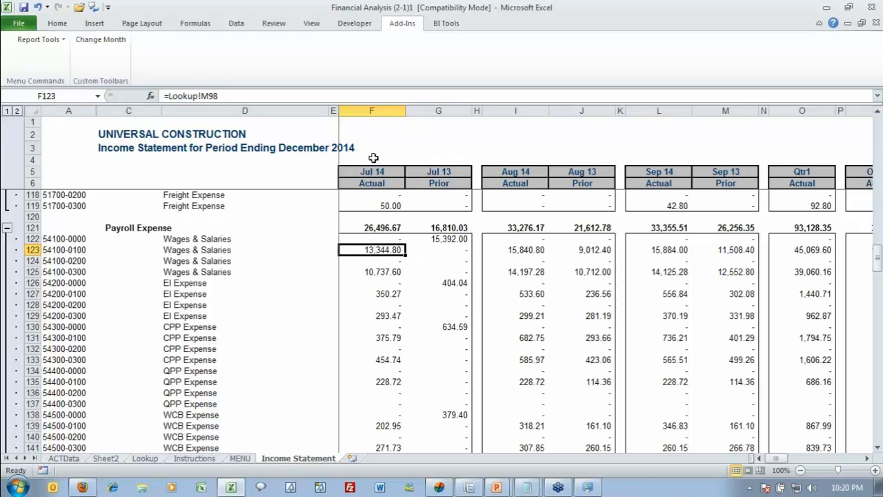
# Change the month up to which the income statement displays to July 2014
pyautogui.click(104, 44)
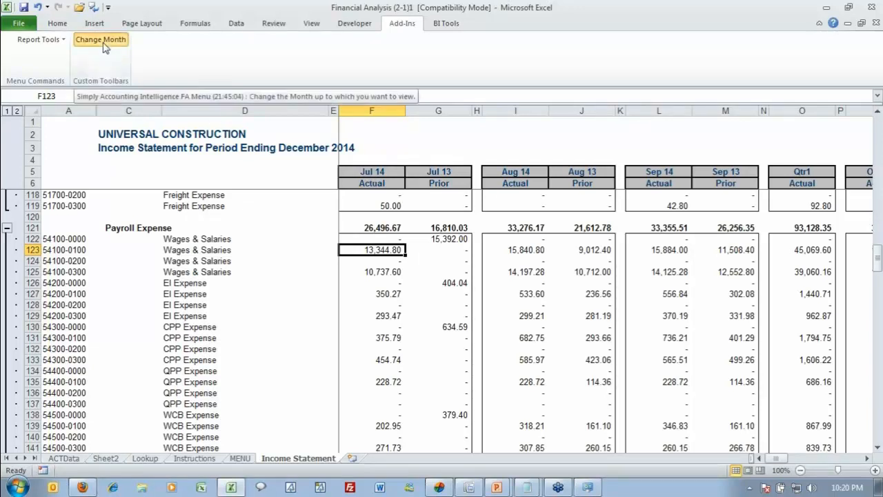
pyautogui.moveTo(433, 218); pyautogui.dragTo(532, 201)
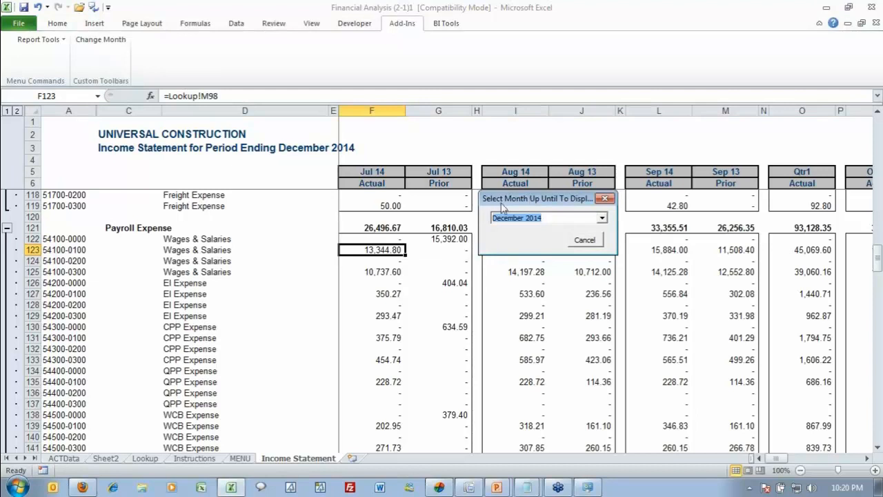
pyautogui.click(603, 219)
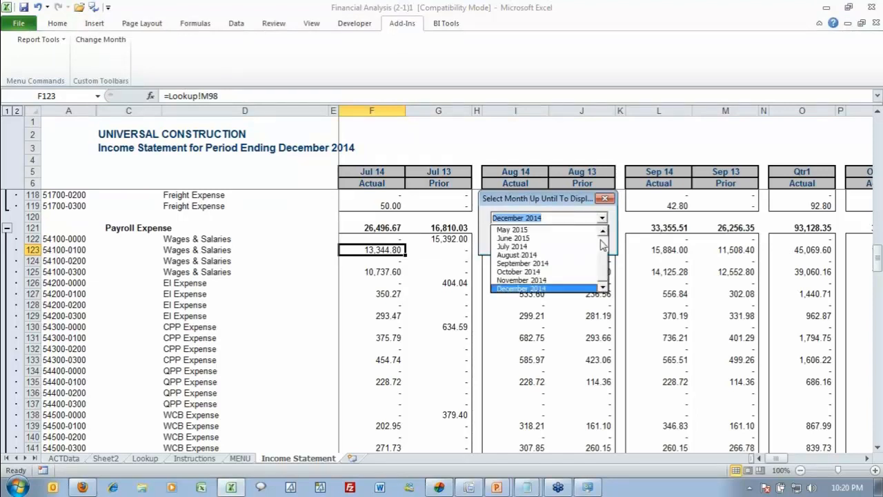
pyautogui.scroll(3, 601, 248)
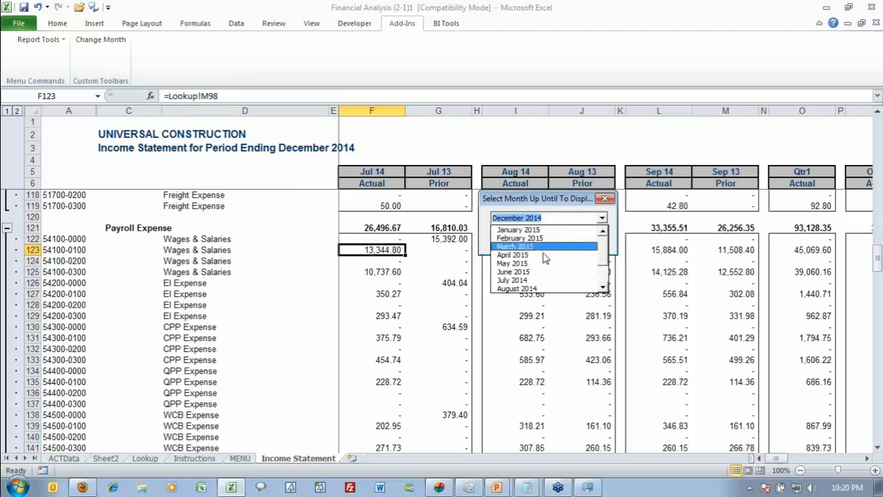
pyautogui.click(538, 280)
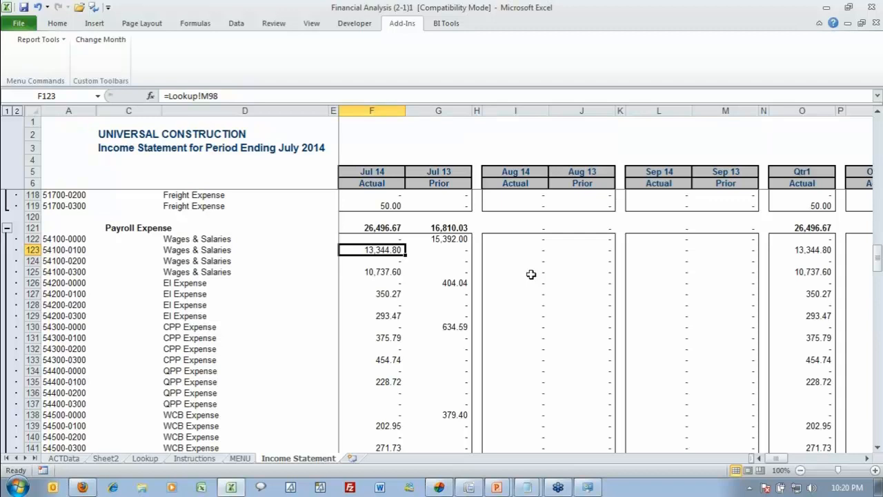
# Drill down from the selected Wages & Salaries amount to its General Ledger transactions, view them in a wider window and close it
pyautogui.click(62, 41)
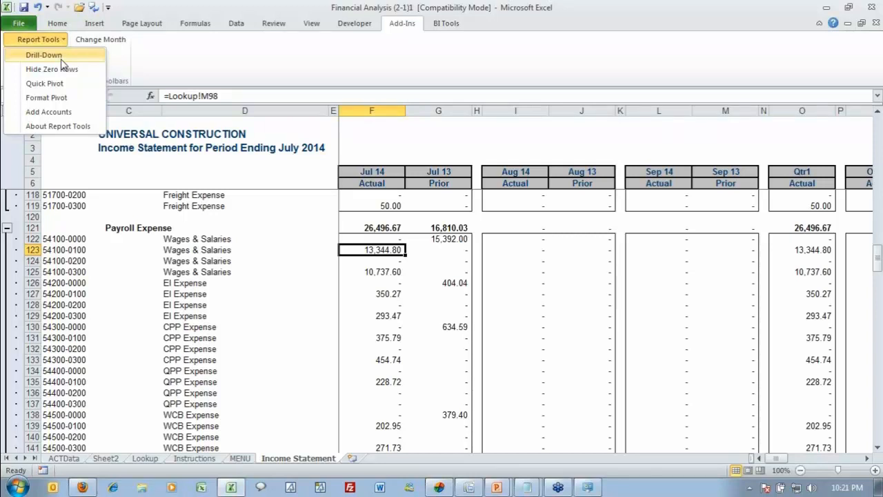
pyautogui.click(44, 55)
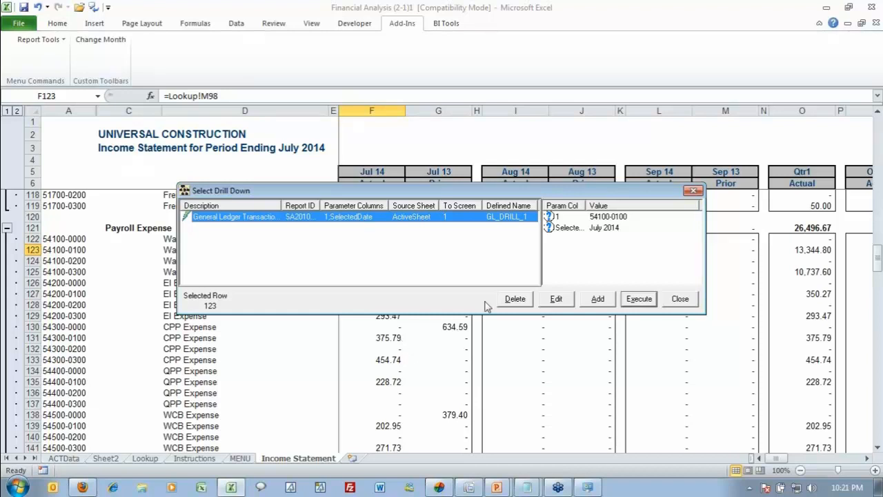
pyautogui.click(640, 301)
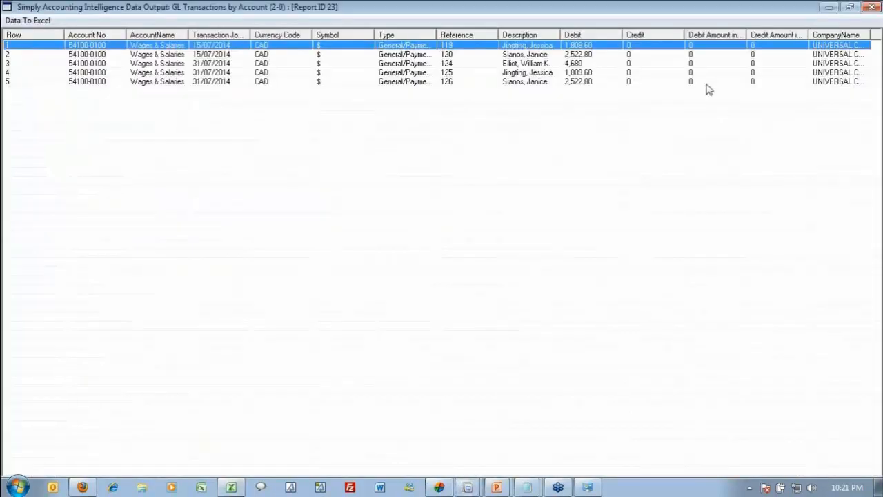
pyautogui.doubleClick(600, 7)
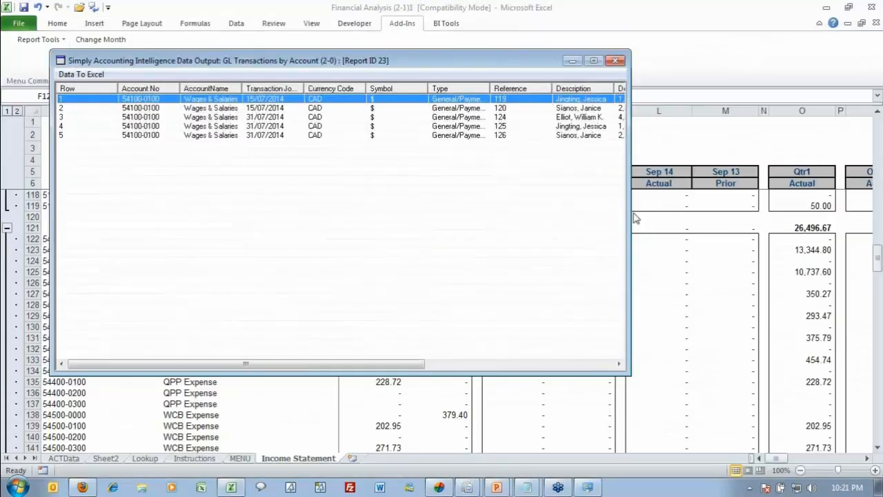
pyautogui.moveTo(629, 217); pyautogui.dragTo(802, 219)
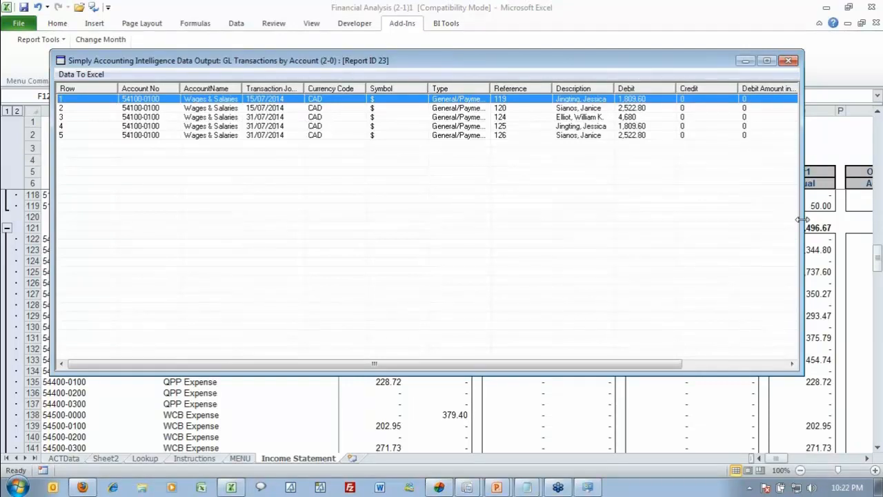
pyautogui.click(787, 60)
# Check the Add Accounts list for income accounts missing from the statement, using row 12 under Operating Revenue as the insertion row
pyautogui.scroll(20, 325, 359)
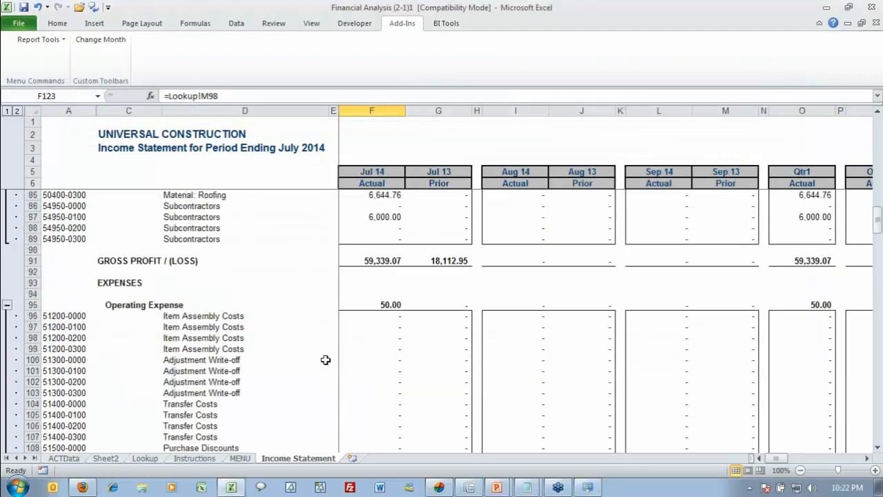
pyautogui.scroll(7, 324, 361)
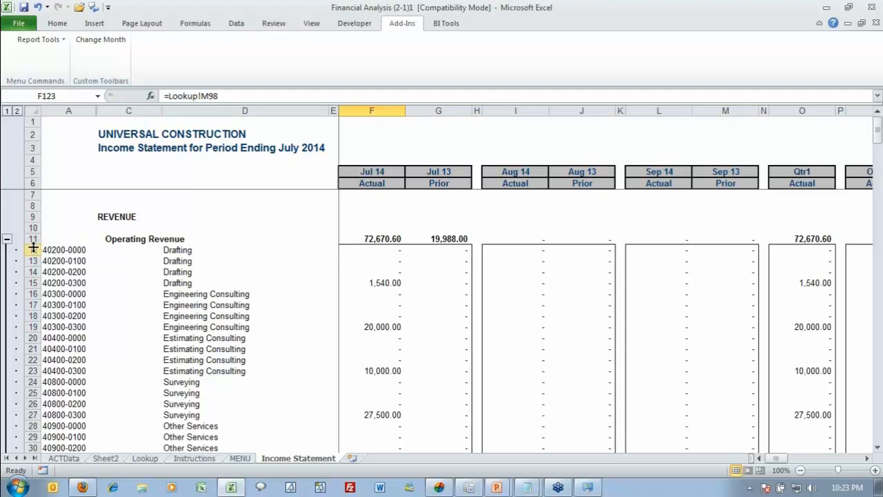
pyautogui.moveTo(33, 249); pyautogui.dragTo(33, 283)
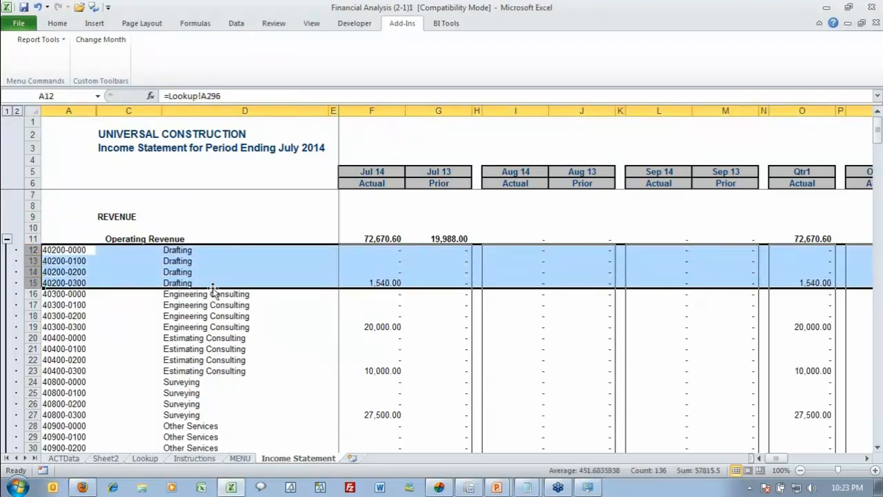
pyautogui.click(58, 41)
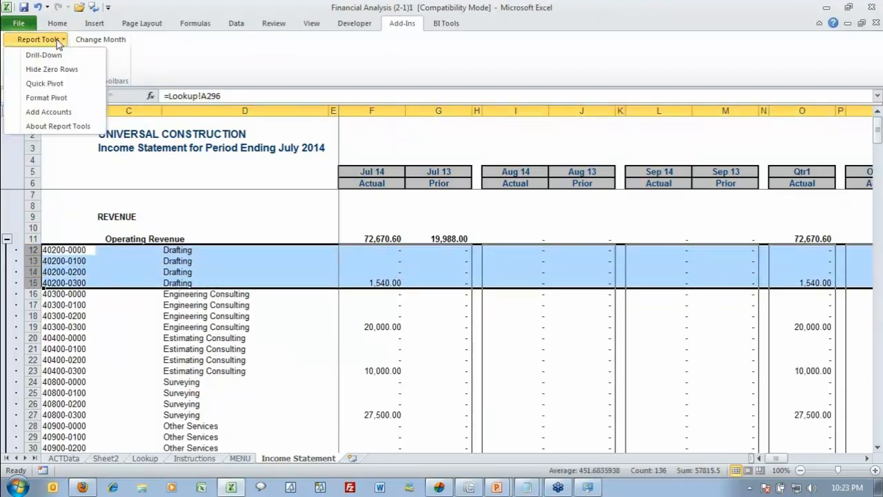
pyautogui.click(48, 112)
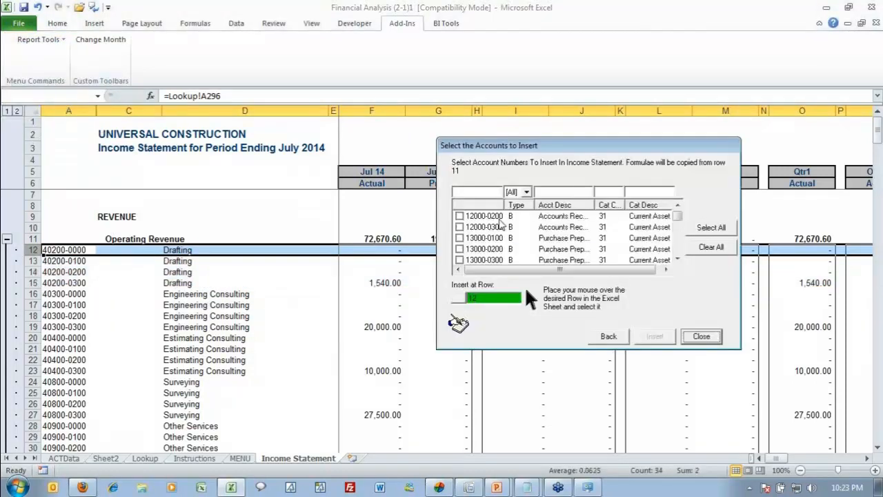
pyautogui.moveTo(527, 146); pyautogui.dragTo(398, 127)
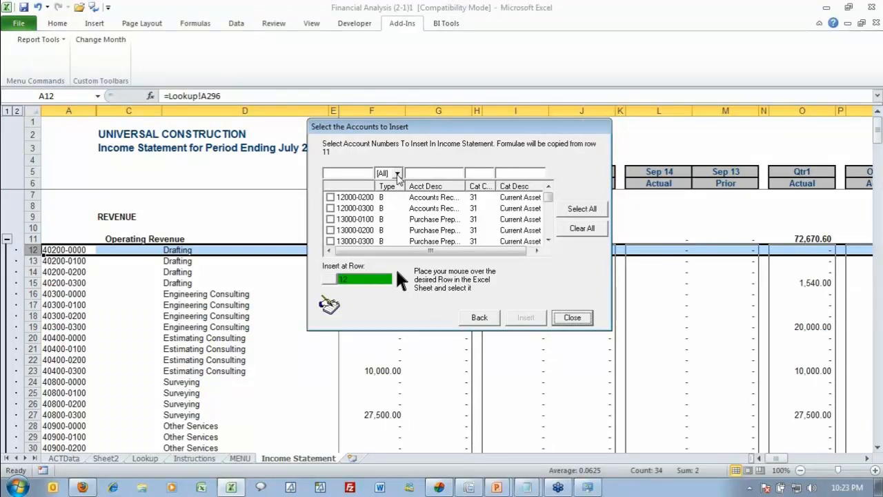
pyautogui.click(398, 174)
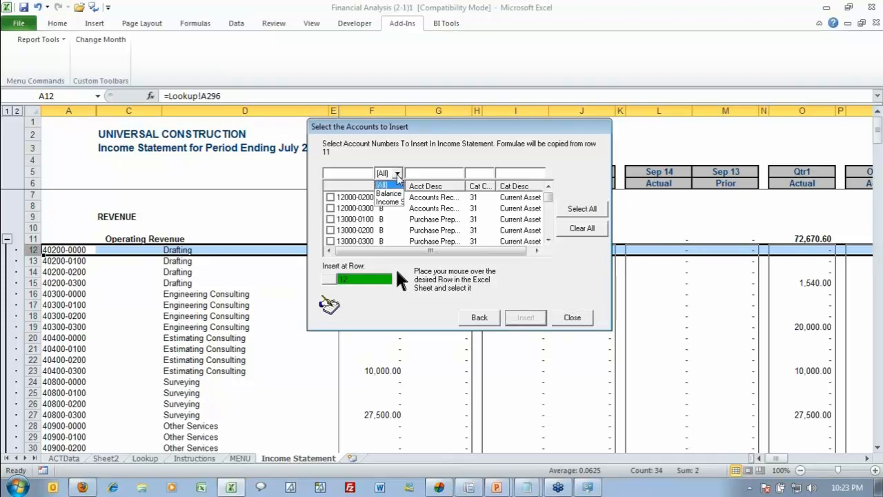
pyautogui.click(390, 202)
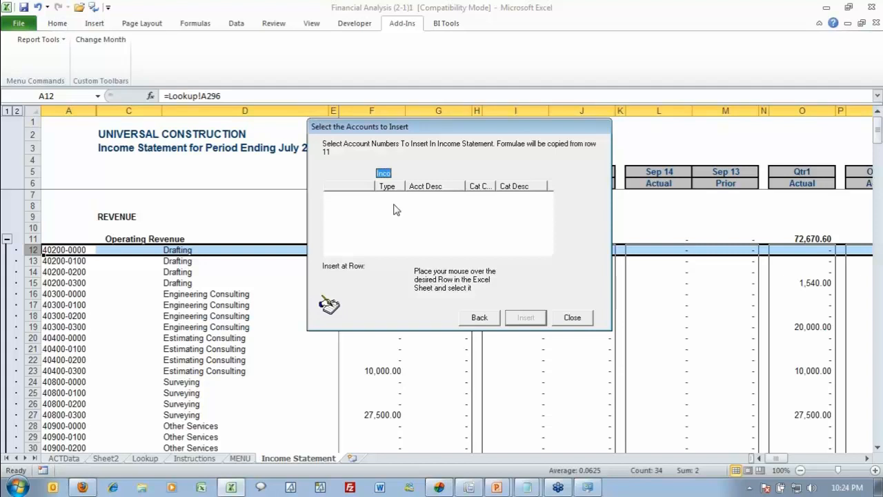
pyautogui.click(572, 317)
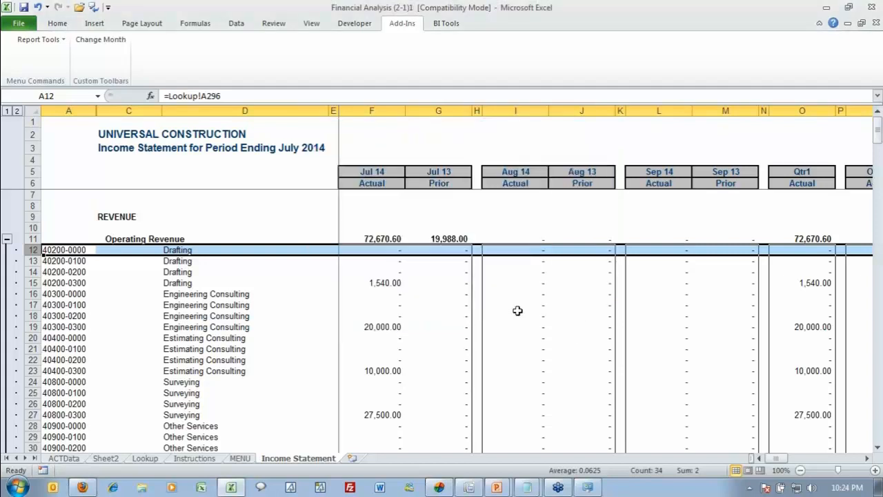
# Delete the four Drafting rows, 12 to 15, from Operating Revenue
pyautogui.moveTo(24, 250); pyautogui.dragTo(28, 278)
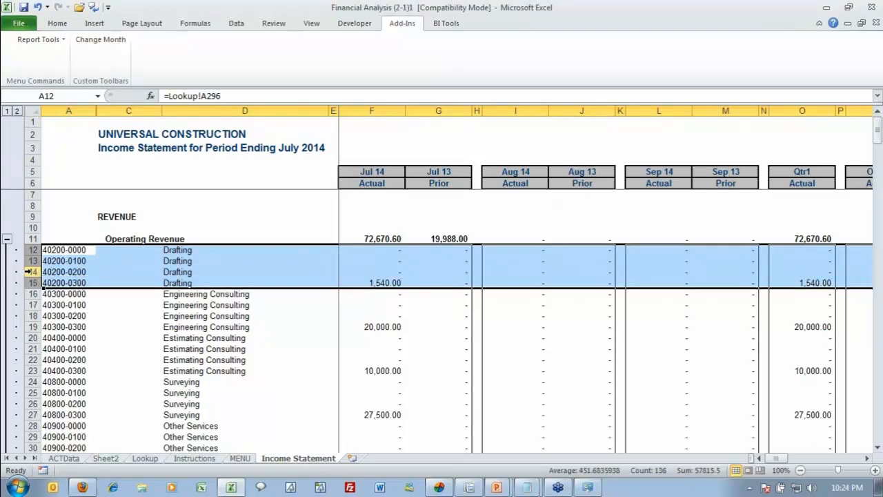
pyautogui.hotkey('ctrl', '-')
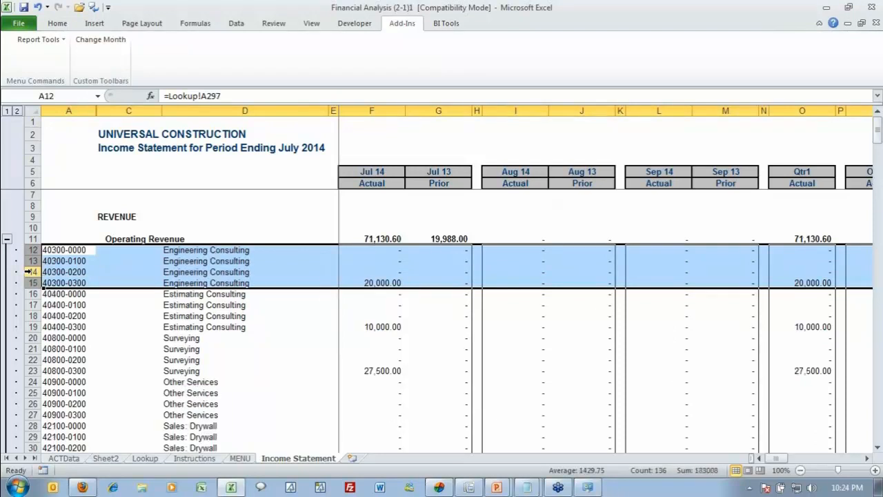
# Use Add Accounts with the income type filter to insert the four missing Drafting accounts at row 12
pyautogui.click(60, 249)
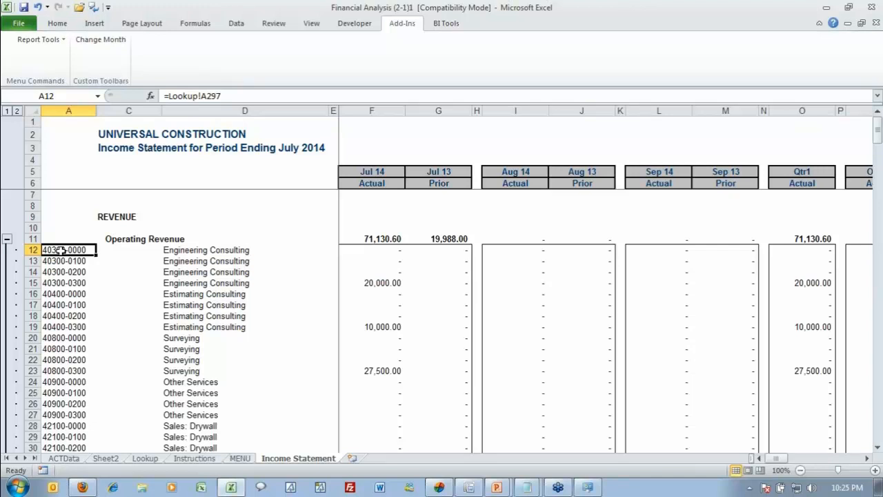
pyautogui.click(52, 40)
pyautogui.click(63, 113)
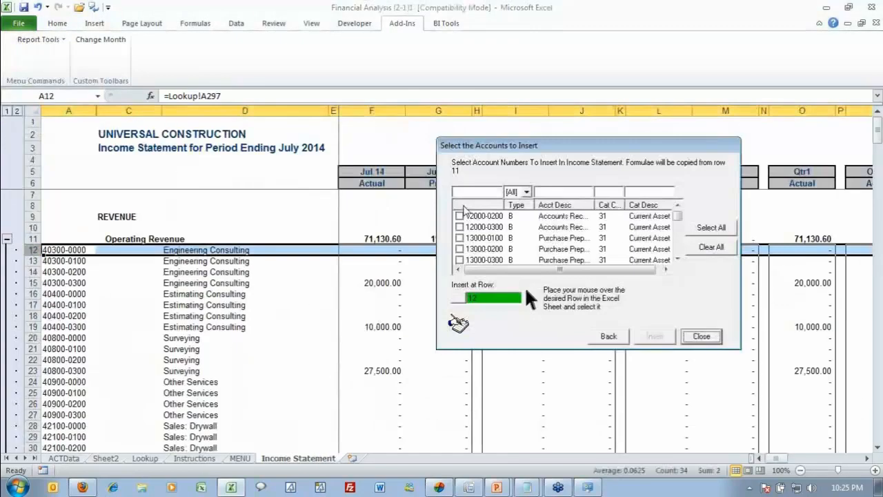
pyautogui.click(525, 192)
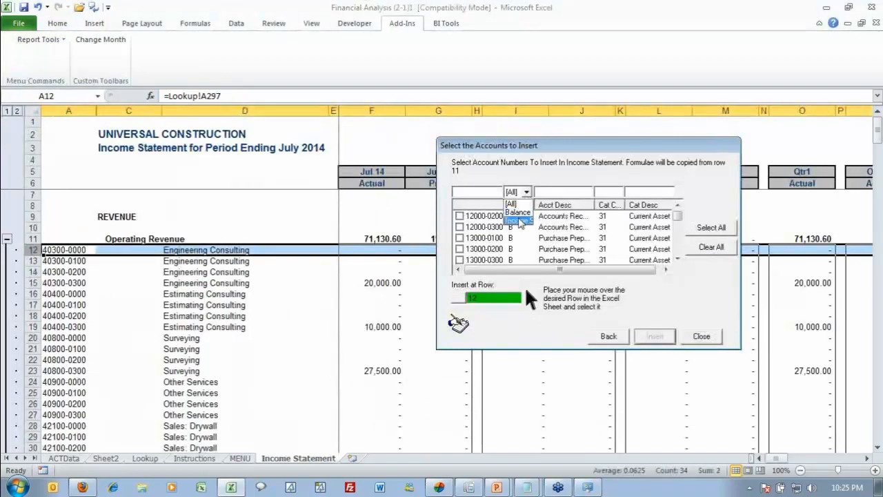
pyautogui.click(519, 220)
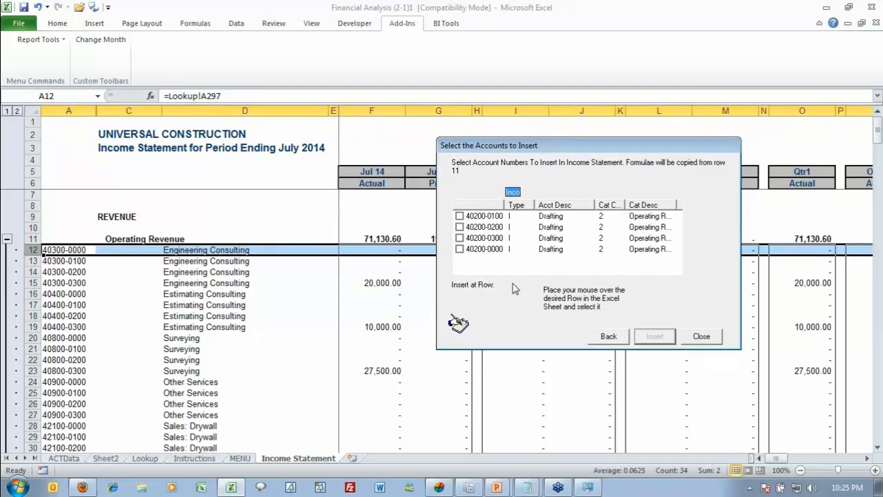
pyautogui.click(459, 216)
pyautogui.click(459, 226)
pyautogui.click(459, 238)
pyautogui.click(459, 248)
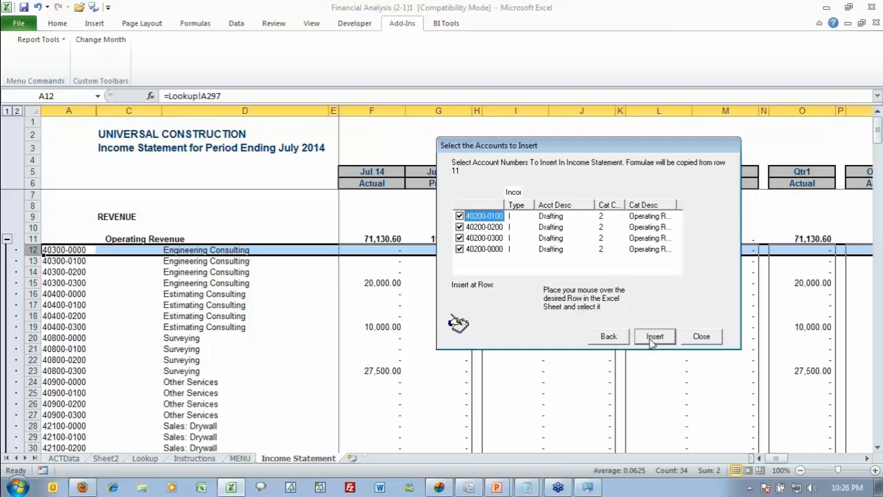
pyautogui.click(652, 337)
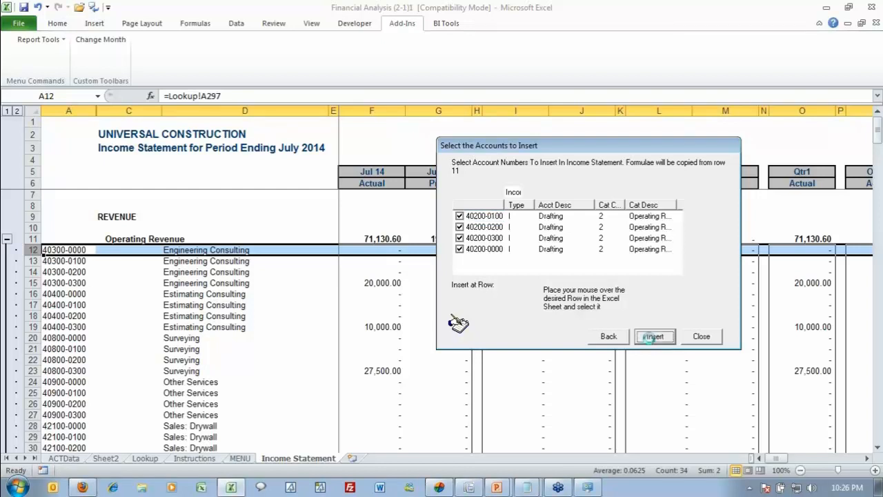
pyautogui.click(699, 336)
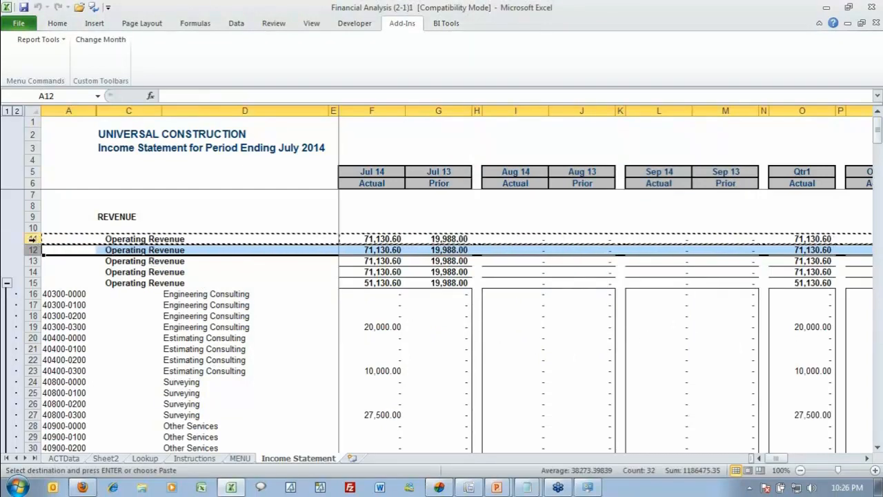
# Delete the four inserted Operating Revenue rows, 12 to 15, after cancelling the pending copy
pyautogui.moveTo(32, 240); pyautogui.dragTo(33, 283)
pyautogui.moveTo(32, 250); pyautogui.dragTo(34, 283)
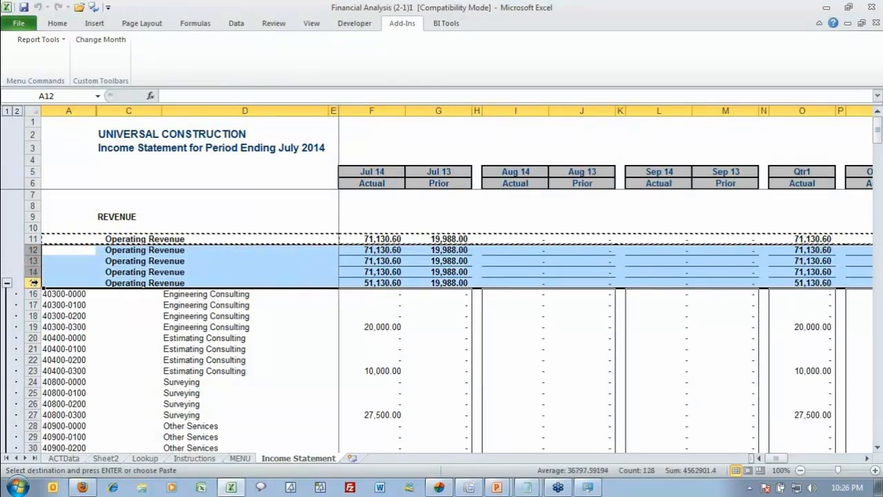
pyautogui.press('Escape')
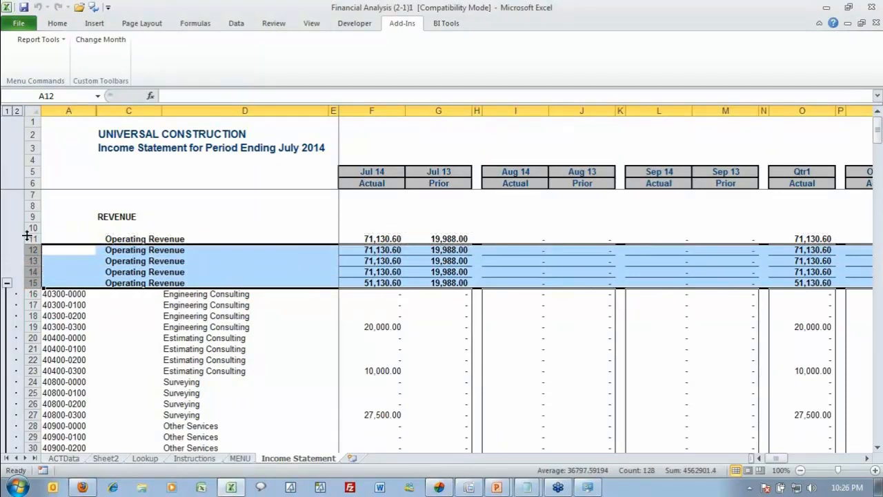
pyautogui.hotkey('ctrl', '-')
# Start Add Accounts with row 13 as the insertion row and filter the account list to the income type
pyautogui.click(30, 261)
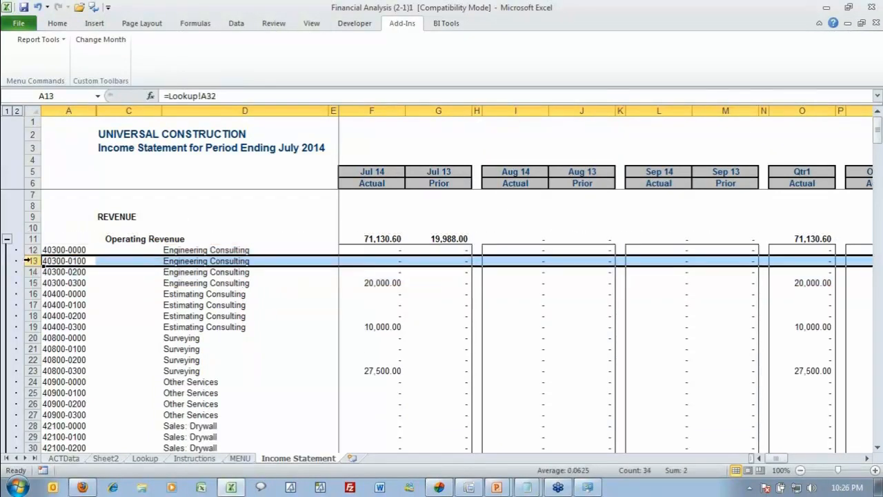
pyautogui.click(36, 40)
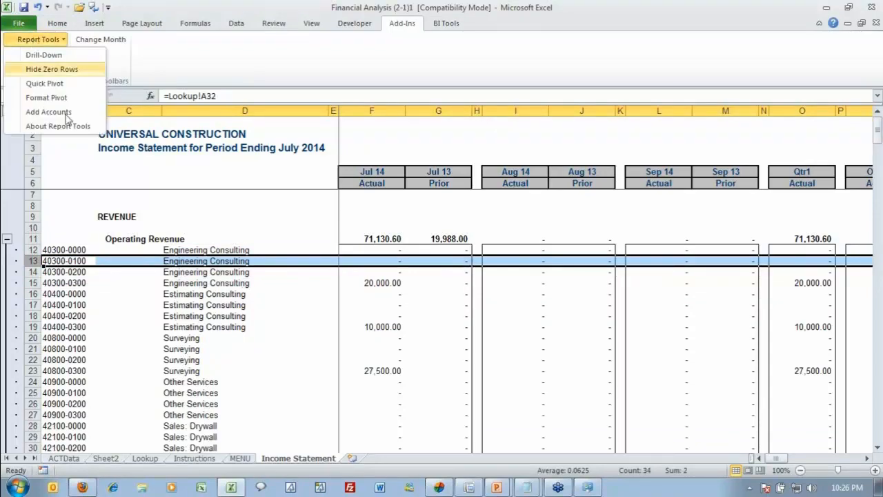
pyautogui.click(49, 112)
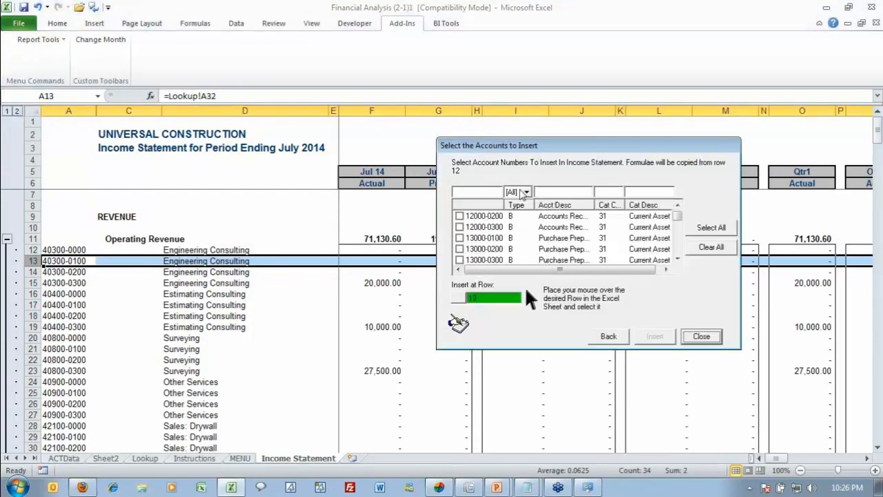
pyautogui.click(524, 193)
pyautogui.click(519, 218)
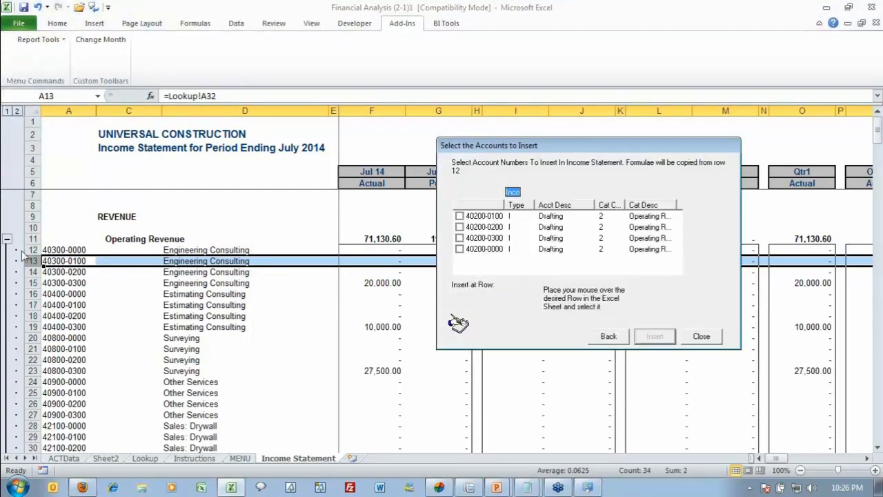
# Select all four missing Drafting accounts, insert them into the income statement at row 13, and close the account selection
pyautogui.click(460, 217)
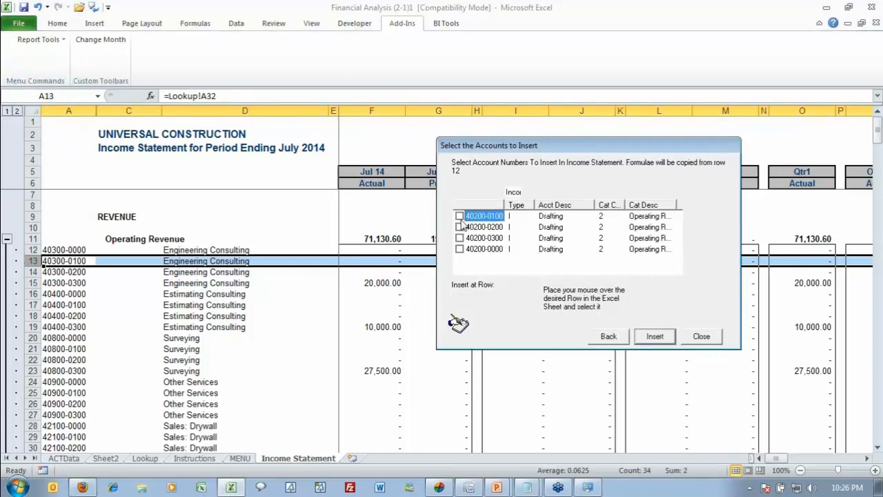
pyautogui.click(459, 226)
pyautogui.click(459, 238)
pyautogui.click(460, 249)
pyautogui.click(654, 336)
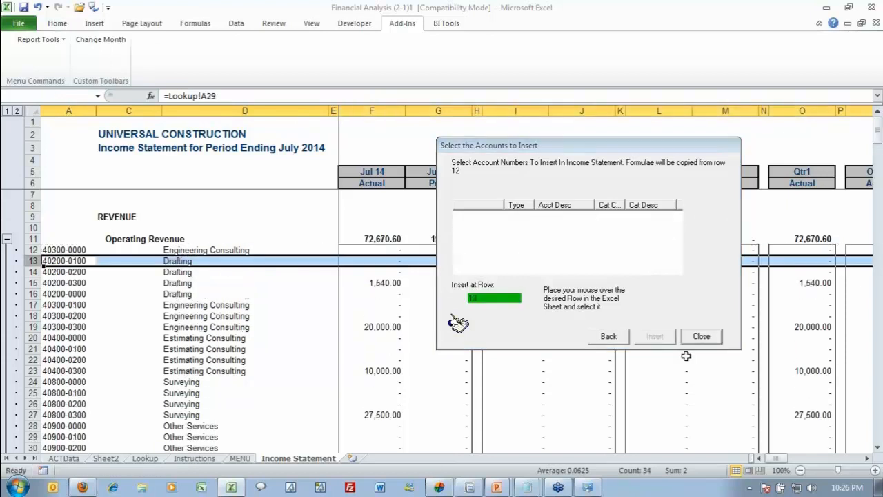
pyautogui.click(702, 337)
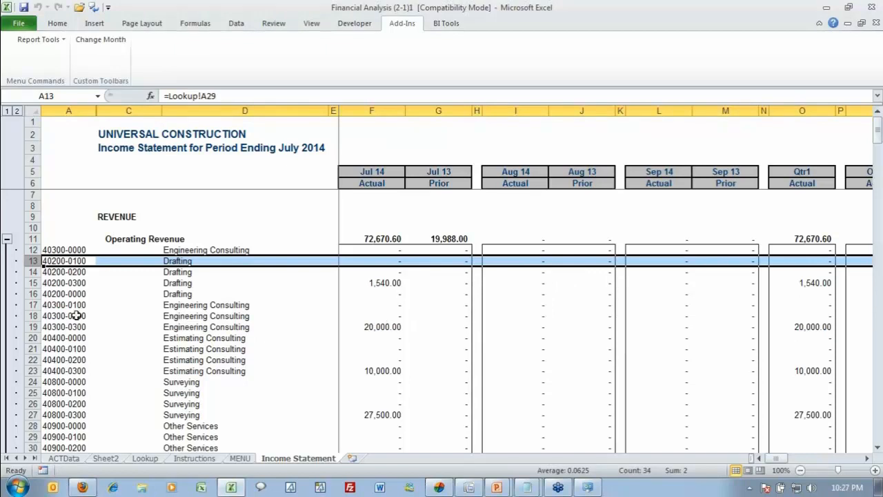
# Move the Engineering Consulting row 12 below the Drafting rows by inserting the cut row at row 17
pyautogui.click(30, 251)
pyautogui.hotkey('ctrl', 'x')
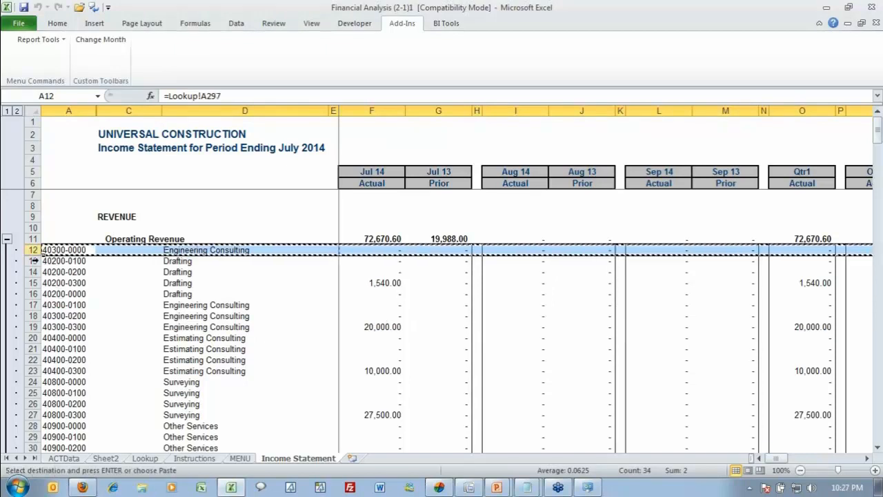
pyautogui.rightClick(32, 305)
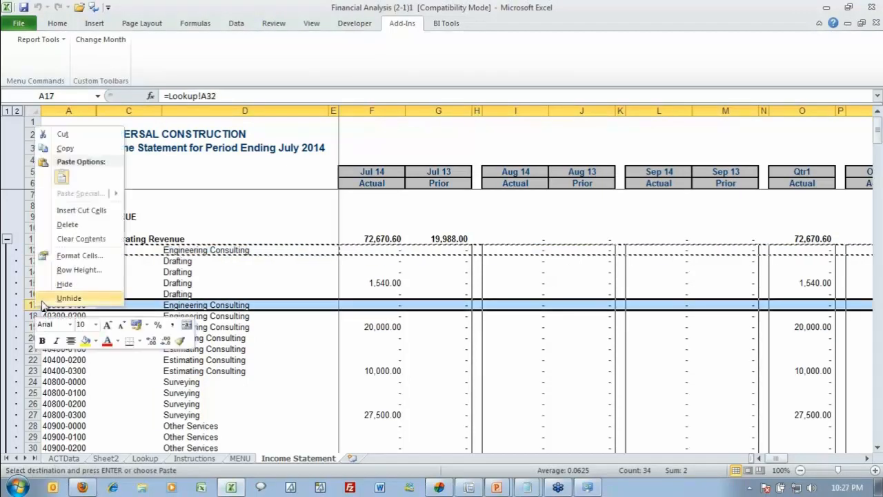
pyautogui.click(81, 210)
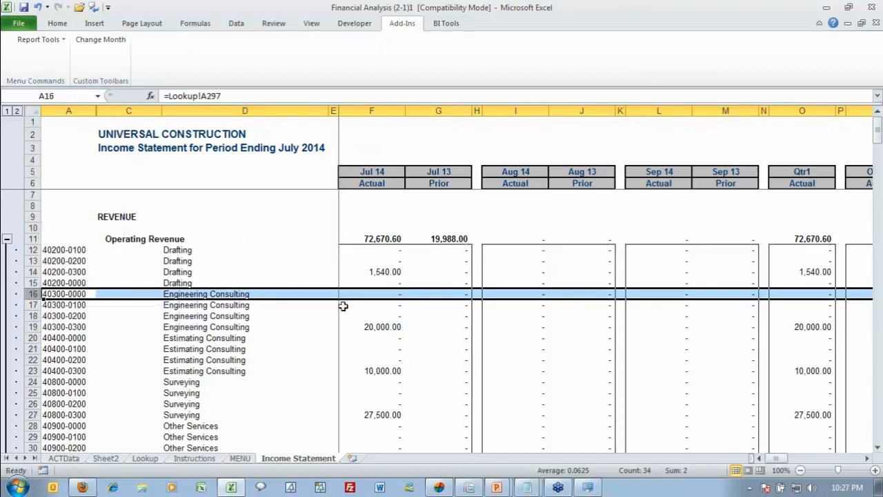